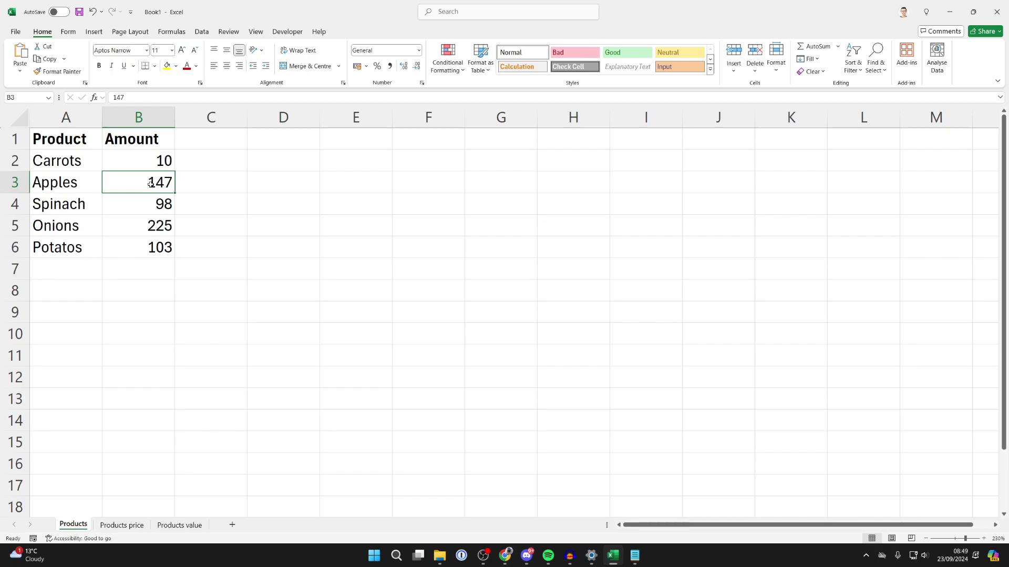
# Check the Products price sheet, then move to the Products value sheet
pyautogui.click(117, 527)
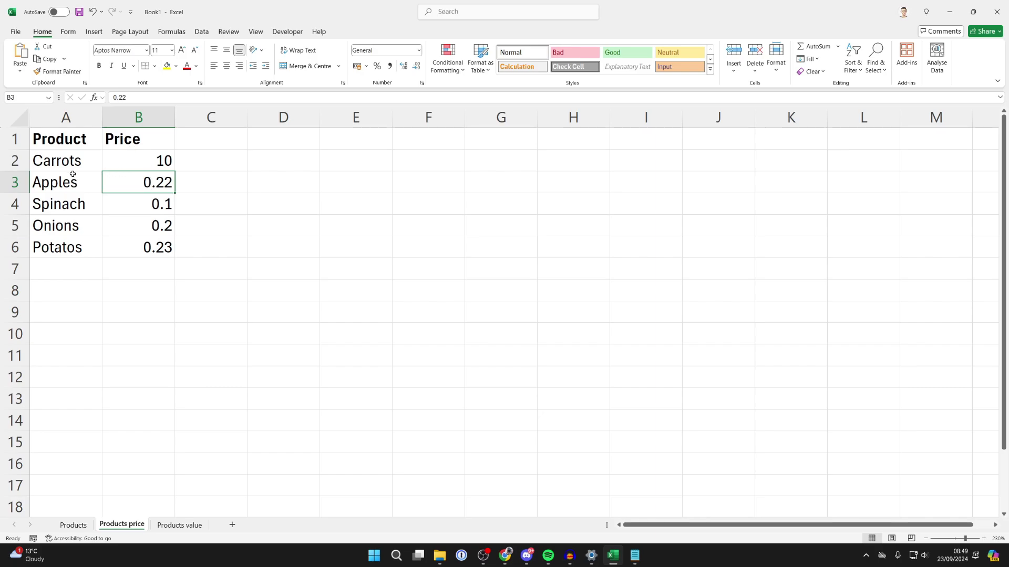
pyautogui.click(172, 527)
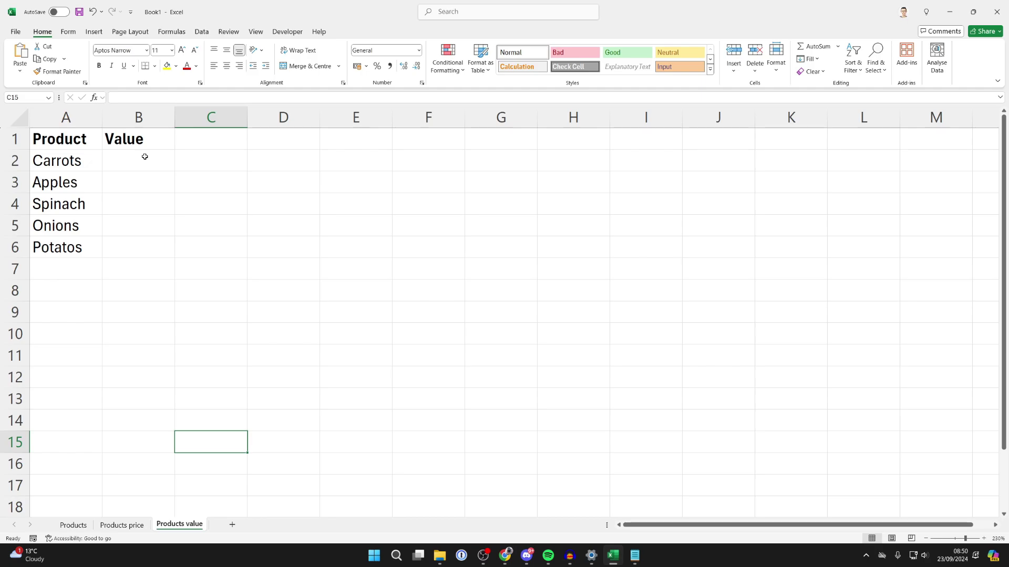
# In Carrots' Value cell B2, begin a formula that points to the Products sheet
pyautogui.click(141, 163)
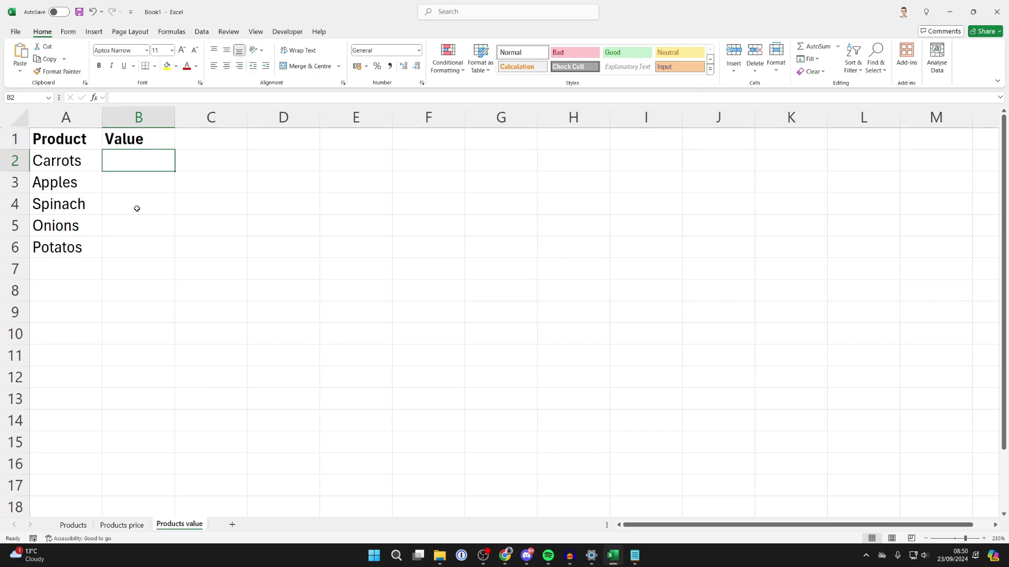
pyautogui.press('Right')
pyautogui.write('=')
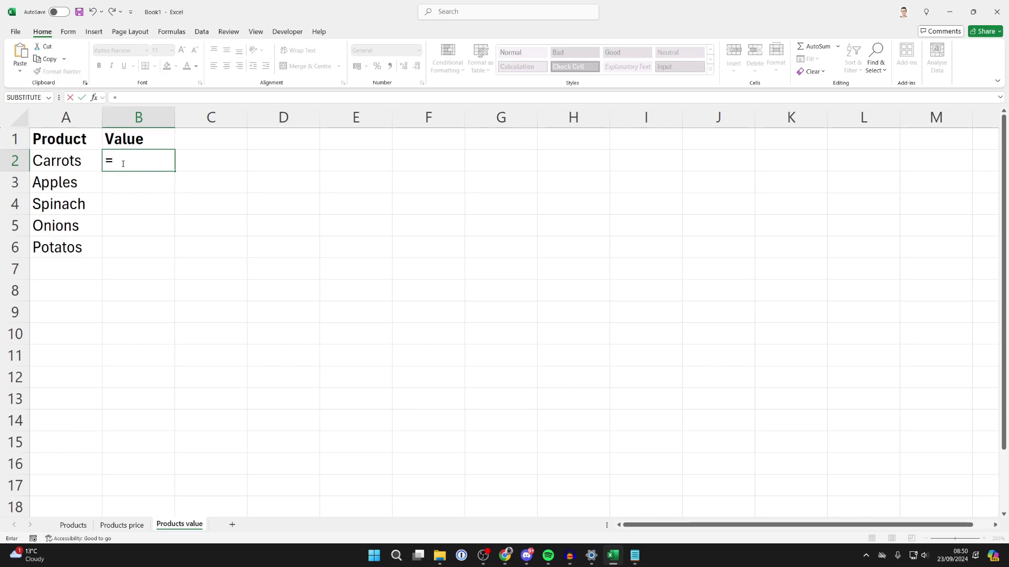
pyautogui.click(74, 526)
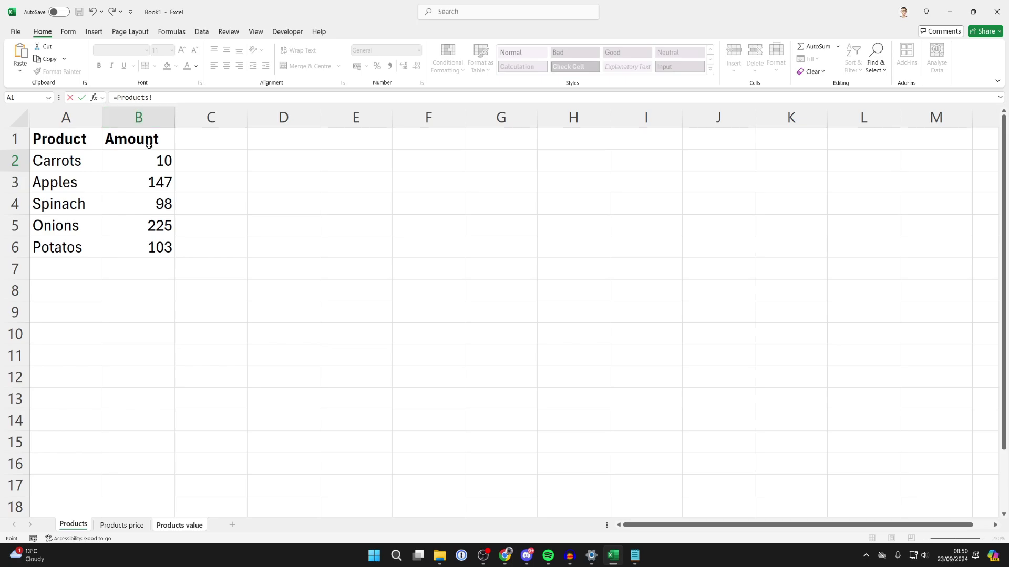
# Enter =Products!B2*'Products price'!B2 in B2, giving 100 for Carrots
pyautogui.click(159, 162)
pyautogui.click(174, 96)
pyautogui.write("B2*'Products price'!")
pyautogui.click(123, 526)
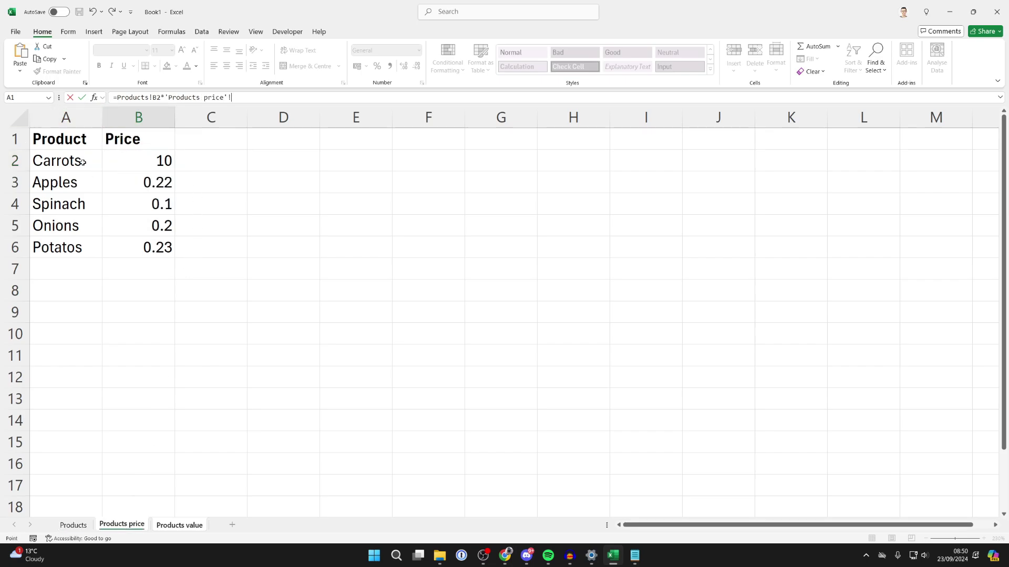
pyautogui.click(139, 162)
pyautogui.press('Return')
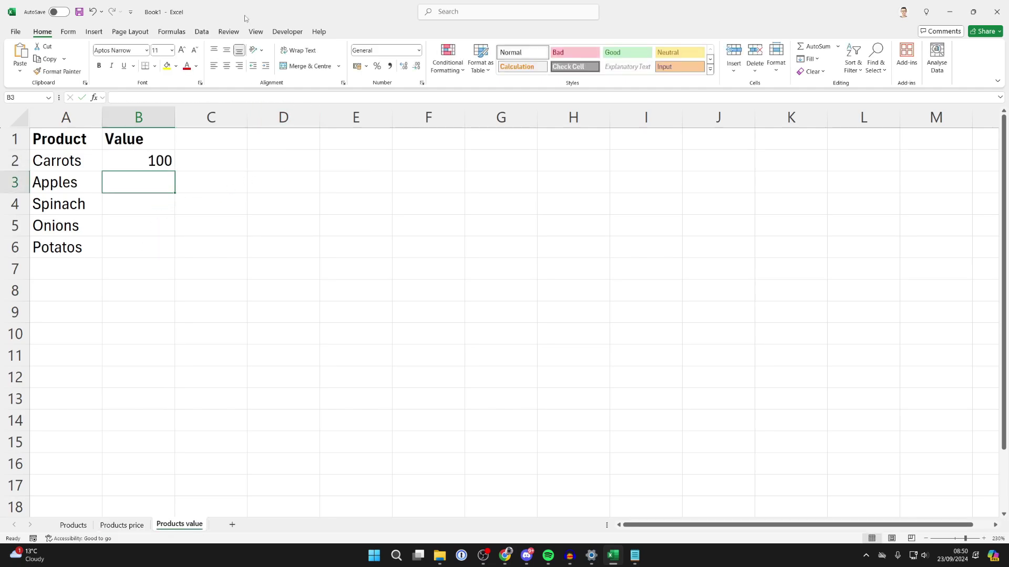
pyautogui.press('Up')
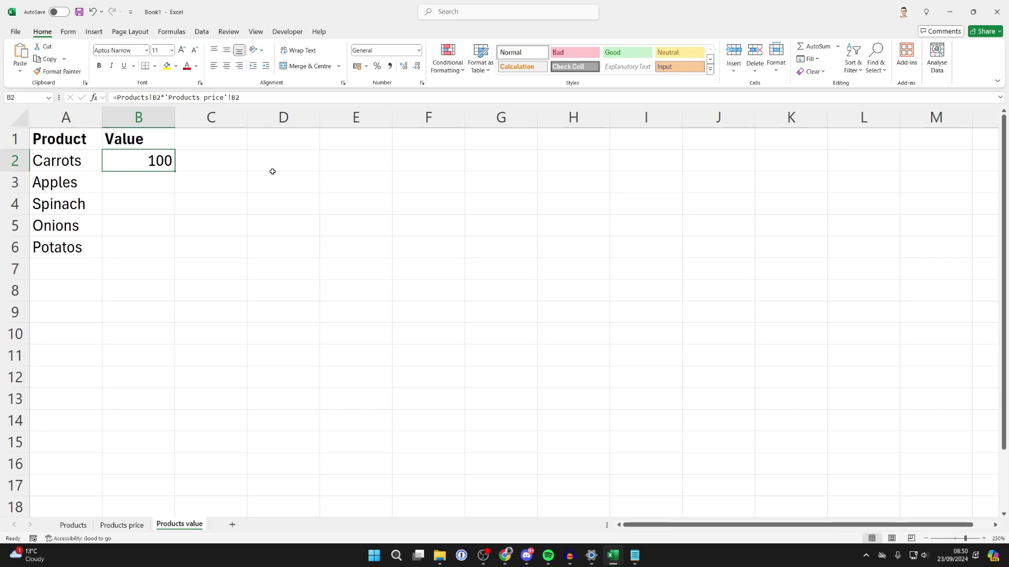
# Edit the Carrots price in Products price B2 and confirm the Carrots value recalculates to 20
pyautogui.click(121, 524)
pyautogui.click(154, 165)
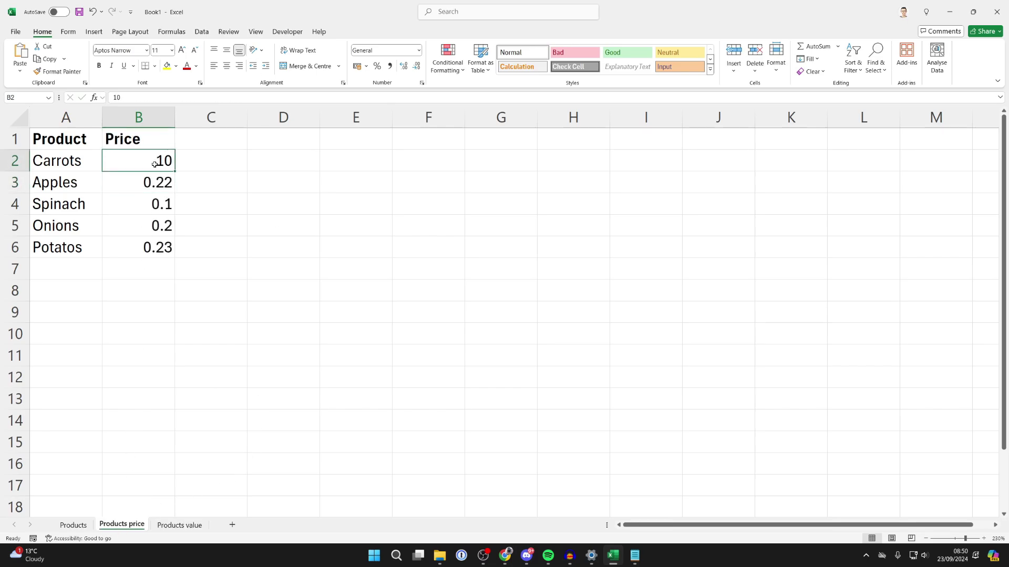
pyautogui.write('1')
pyautogui.press('Return')
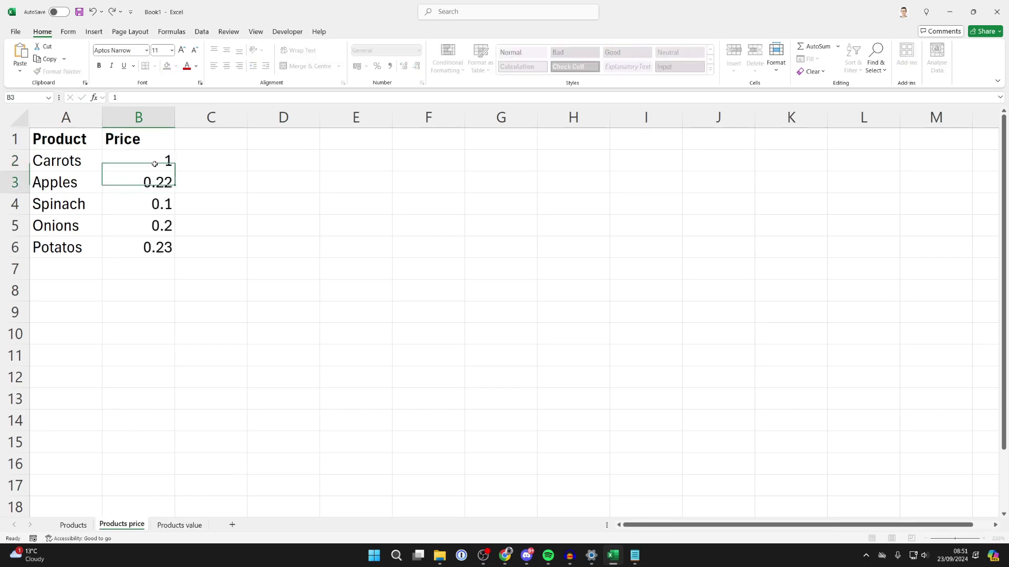
pyautogui.click(185, 524)
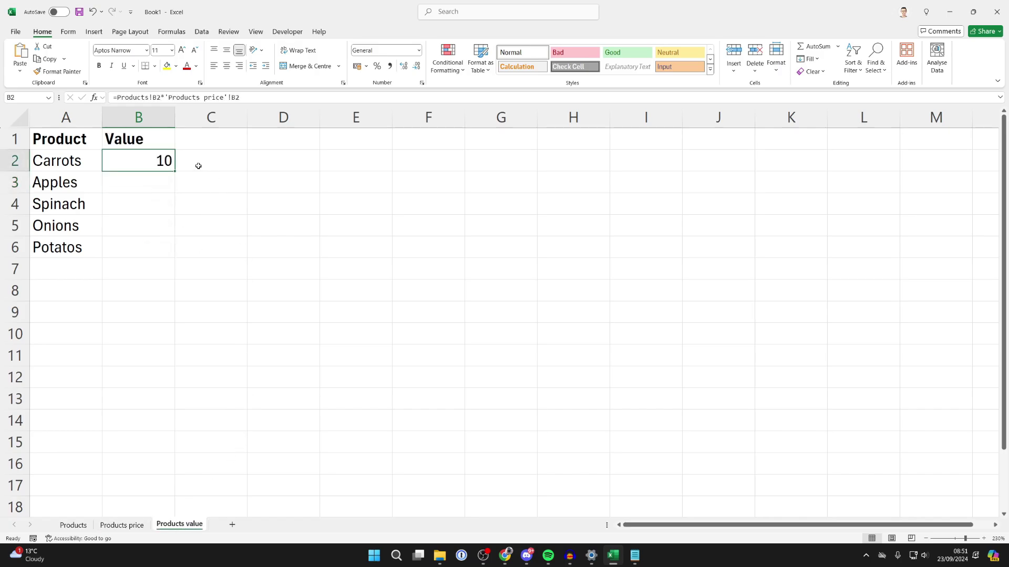
pyautogui.click(127, 526)
pyautogui.hotkey('ctrl', 'pagedown')
pyautogui.click(135, 184)
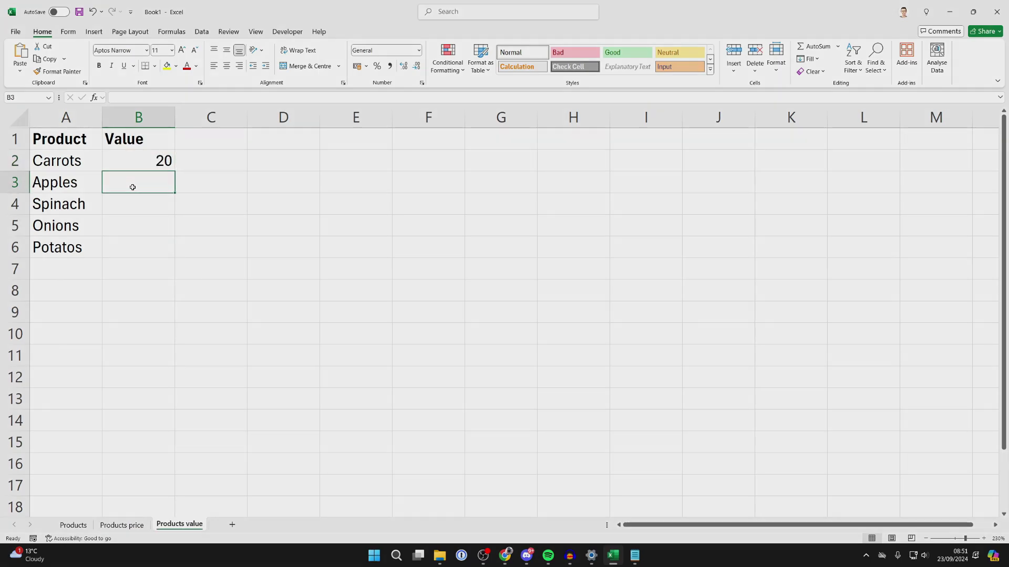